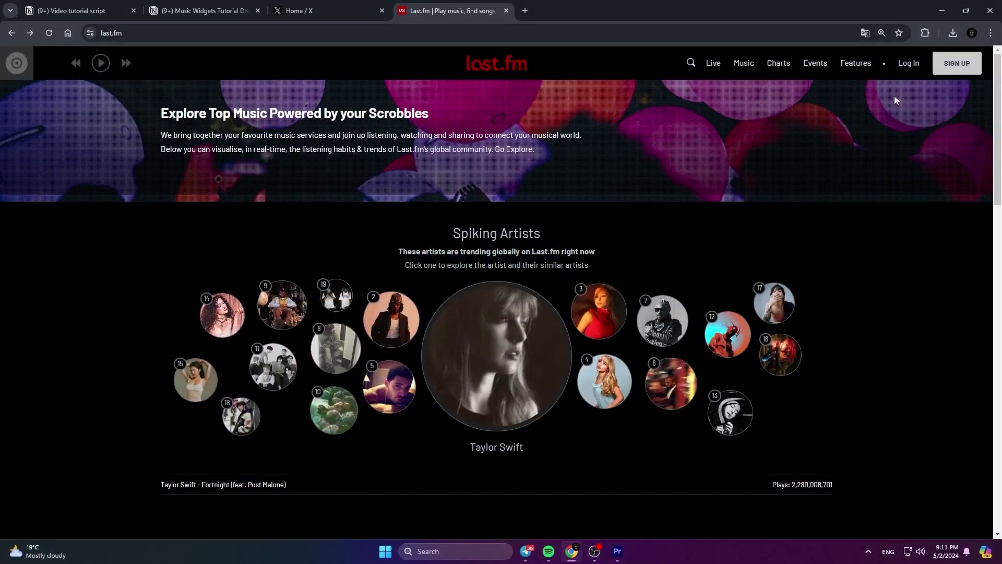
# Start a Last.fm account, then open the Scrobble & Track Your Music guide and browse the supported services.
pyautogui.click(957, 63)
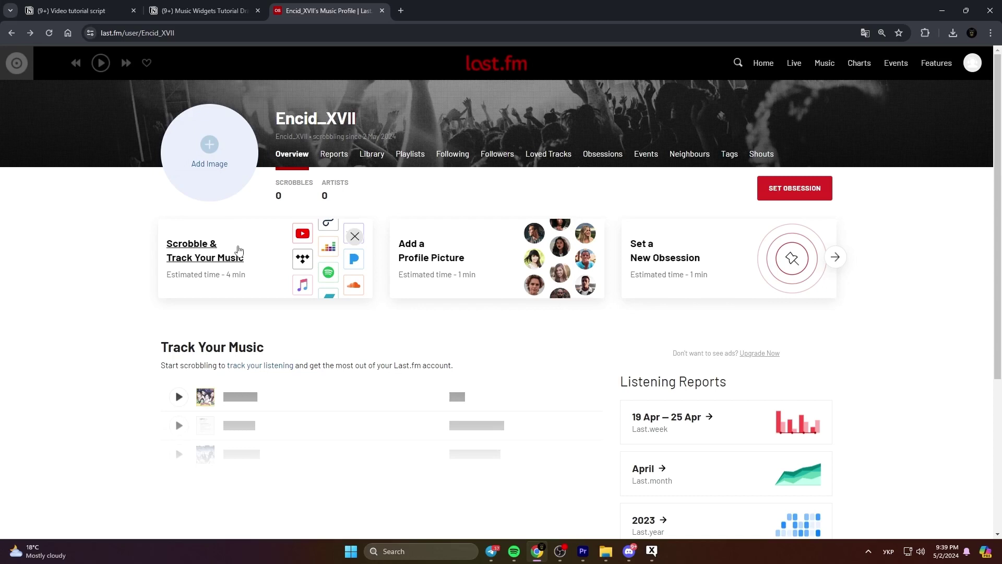
pyautogui.click(223, 250)
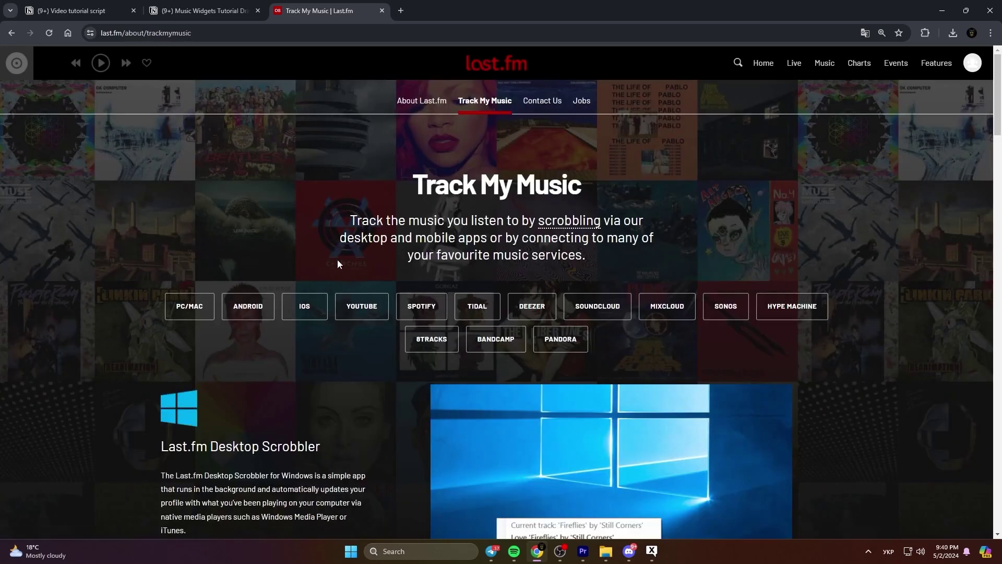
pyautogui.scroll(-20, 34, 257)
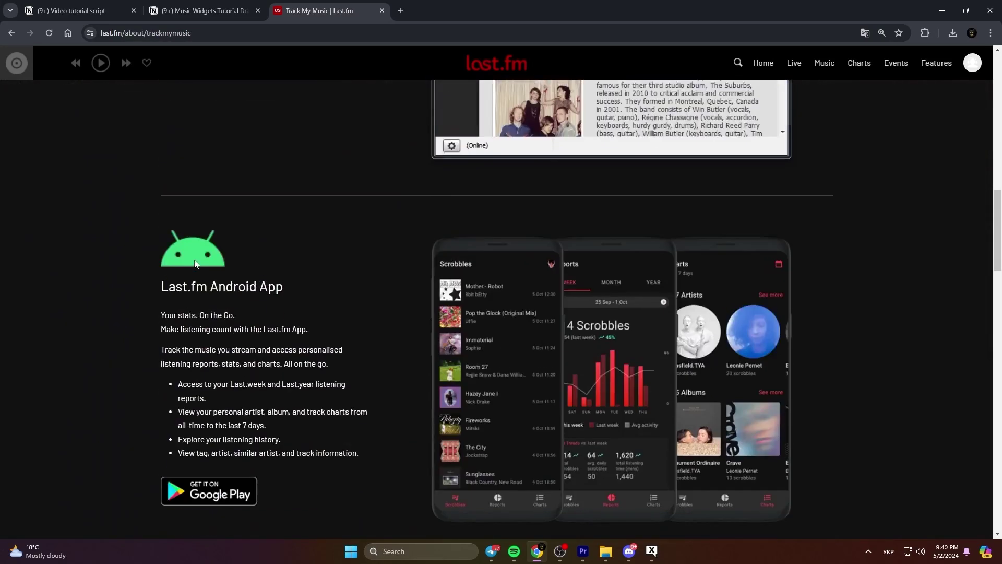
pyautogui.scroll(-13, 195, 263)
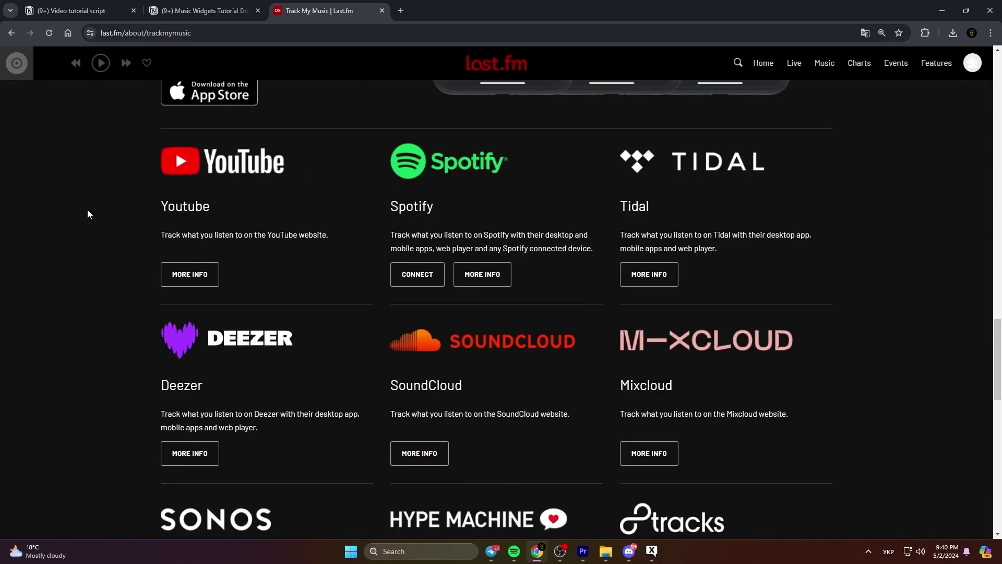
pyautogui.scroll(-7, 41, 245)
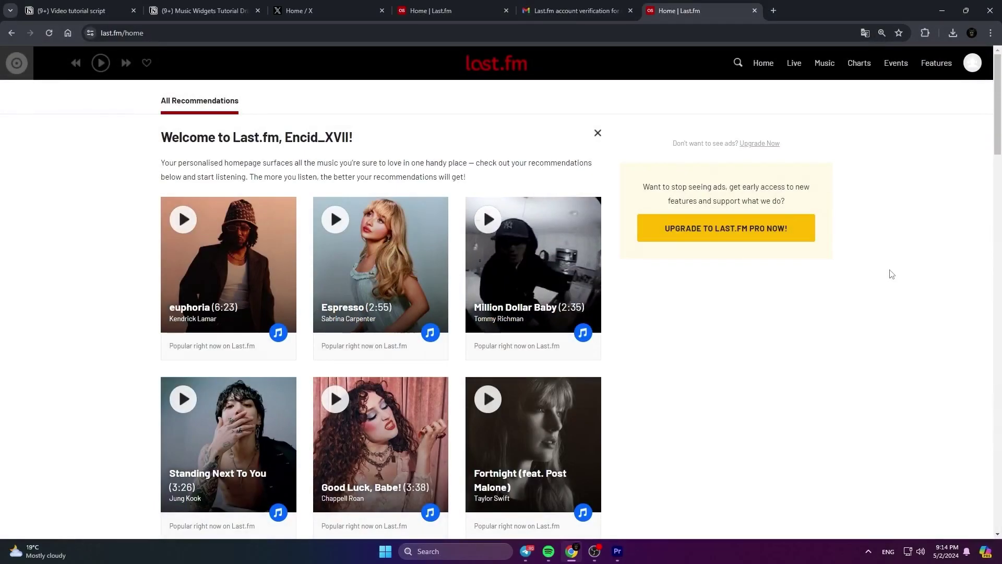
# Go to your own Last.fm profile page through the avatar menu and select the username.
pyautogui.click(974, 64)
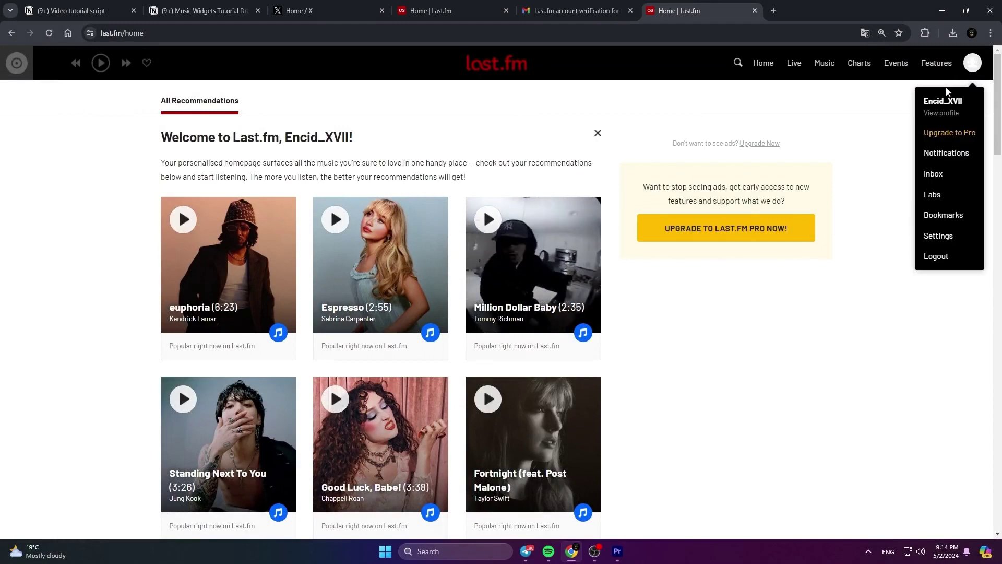
pyautogui.click(939, 101)
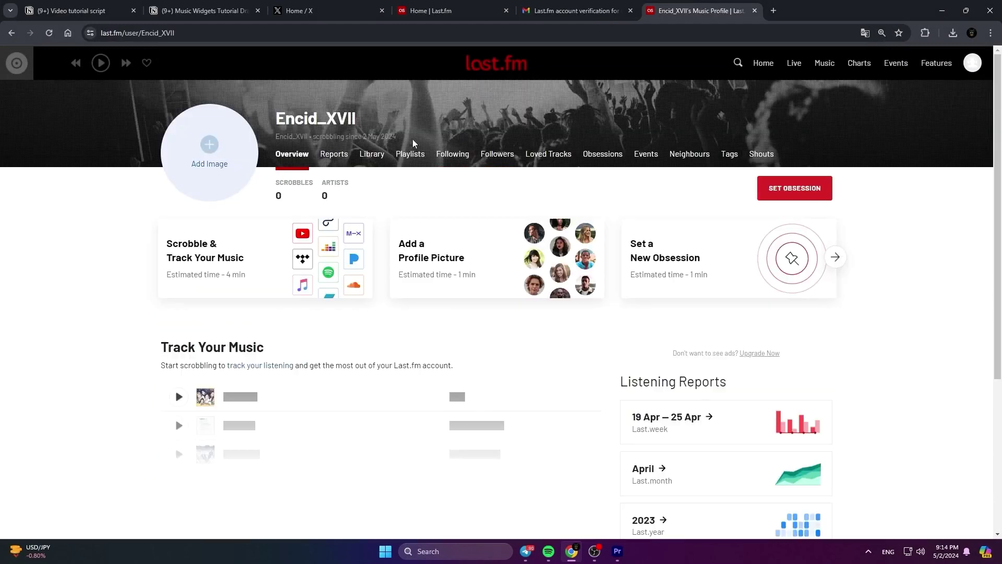
pyautogui.doubleClick(357, 116)
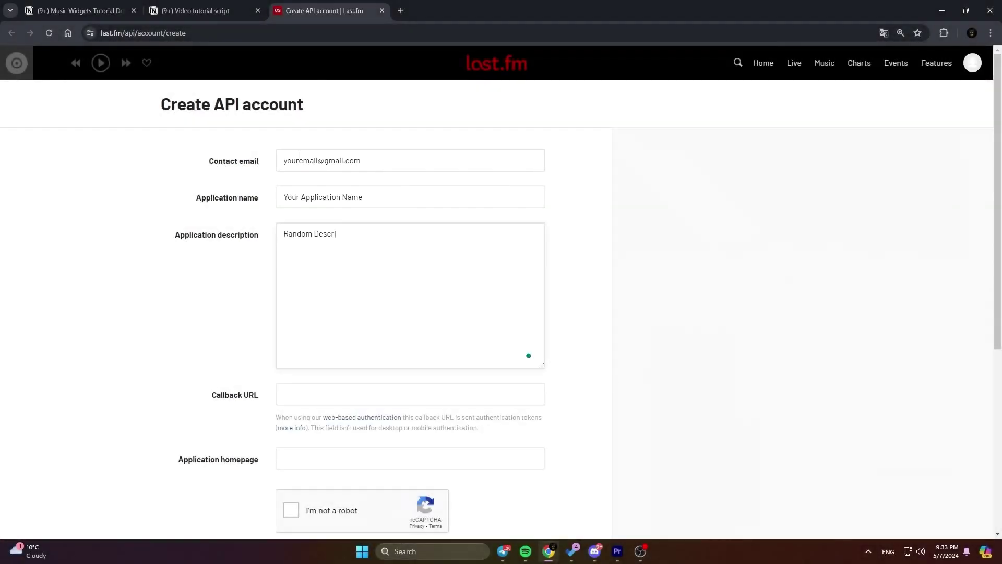
# Finish the application description, pass the reCAPTCHA check and submit the API account form.
pyautogui.write('ption')
pyautogui.click(632, 265)
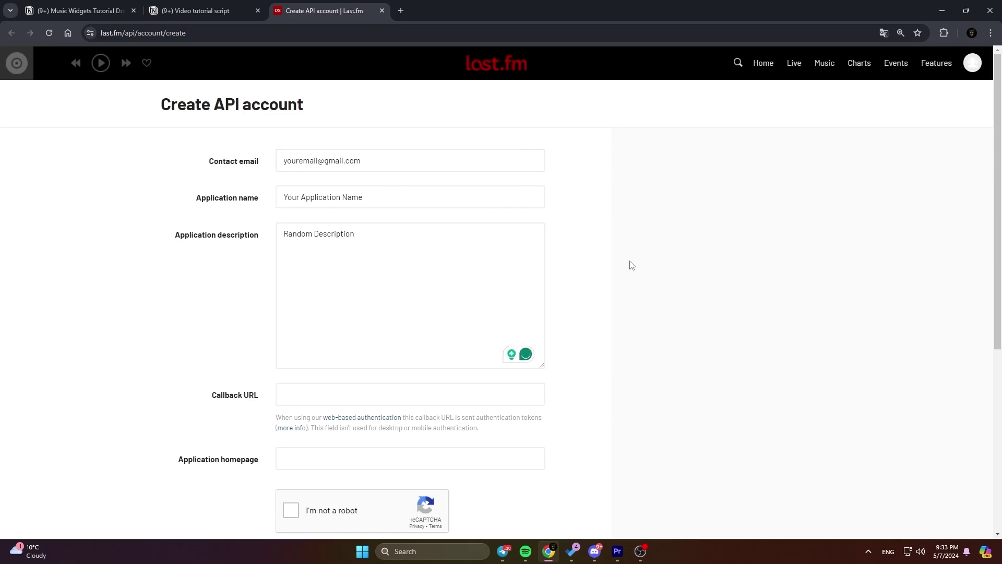
pyautogui.scroll(-4, 631, 265)
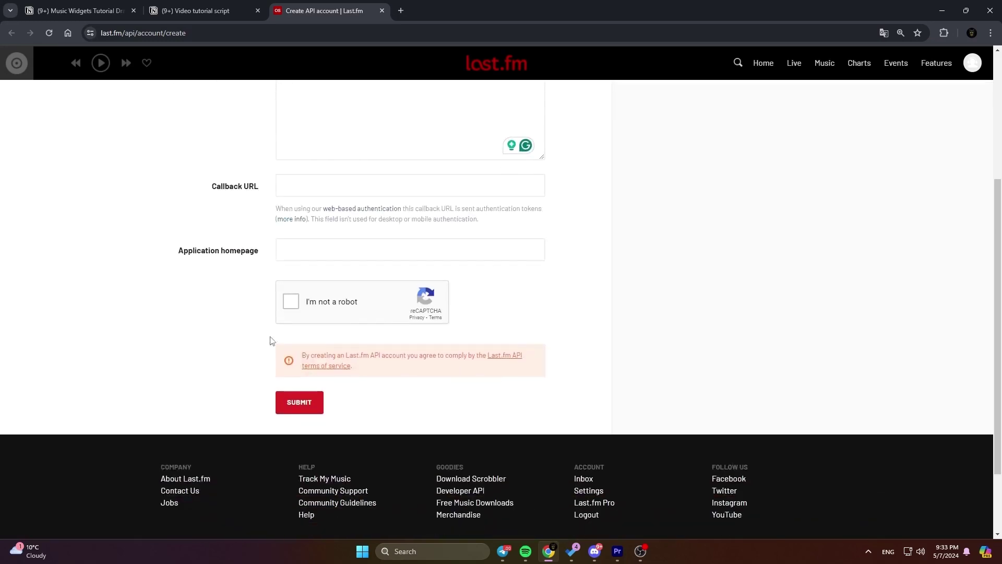
pyautogui.click(304, 304)
pyautogui.click(299, 402)
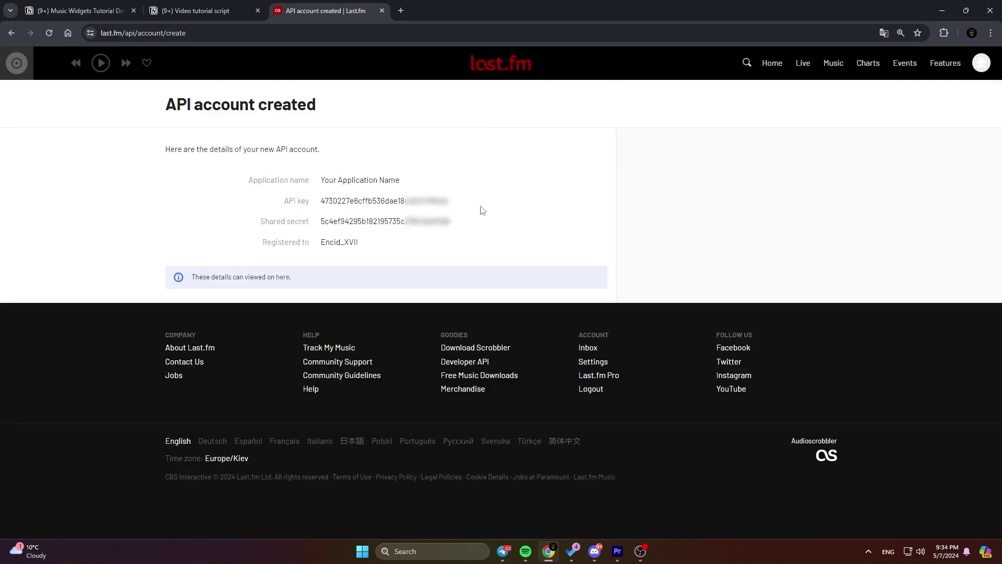
# Select the whole new API key value so it can be copied.
pyautogui.moveTo(253, 201); pyautogui.dragTo(518, 217)
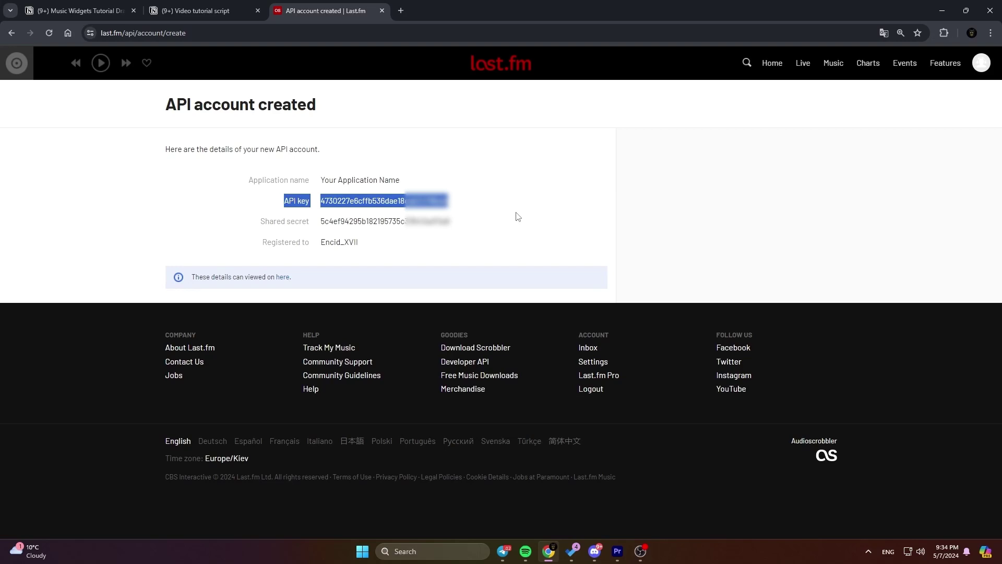
pyautogui.click(518, 217)
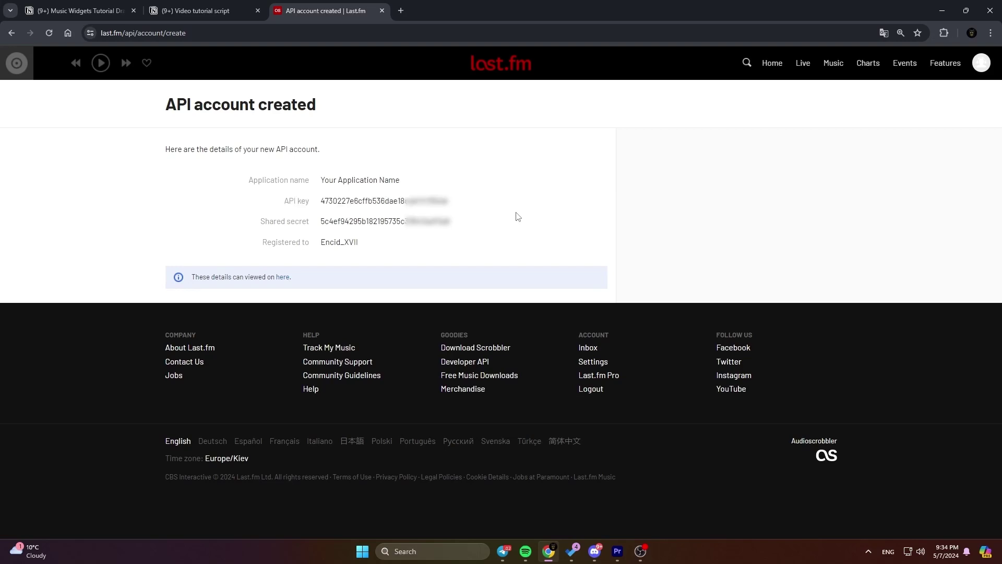
pyautogui.doubleClick(430, 202)
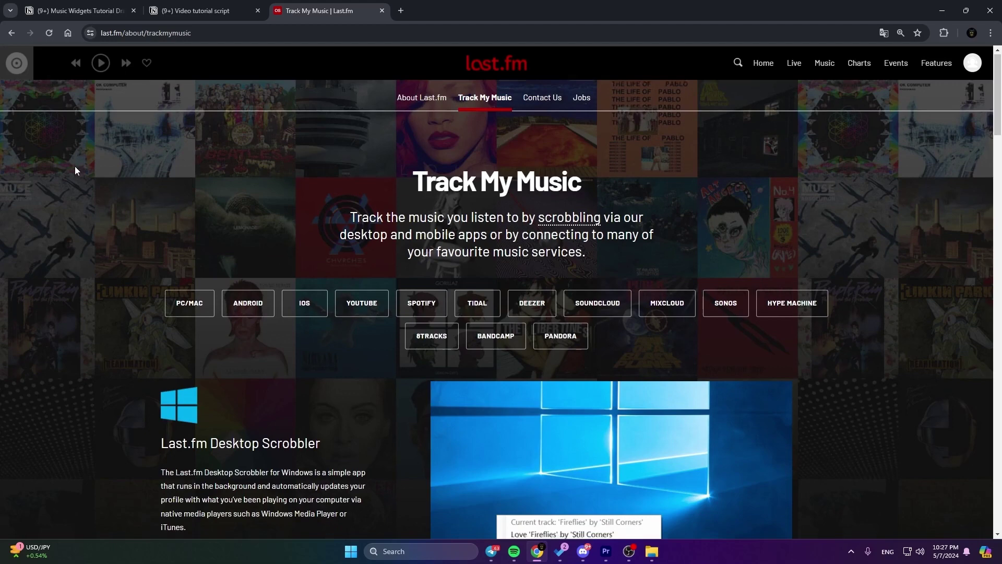
# Scroll down the Track My Music services list to Spotify and connect it to Last.fm.
pyautogui.scroll(-20, 74, 170)
pyautogui.scroll(-9, 75, 170)
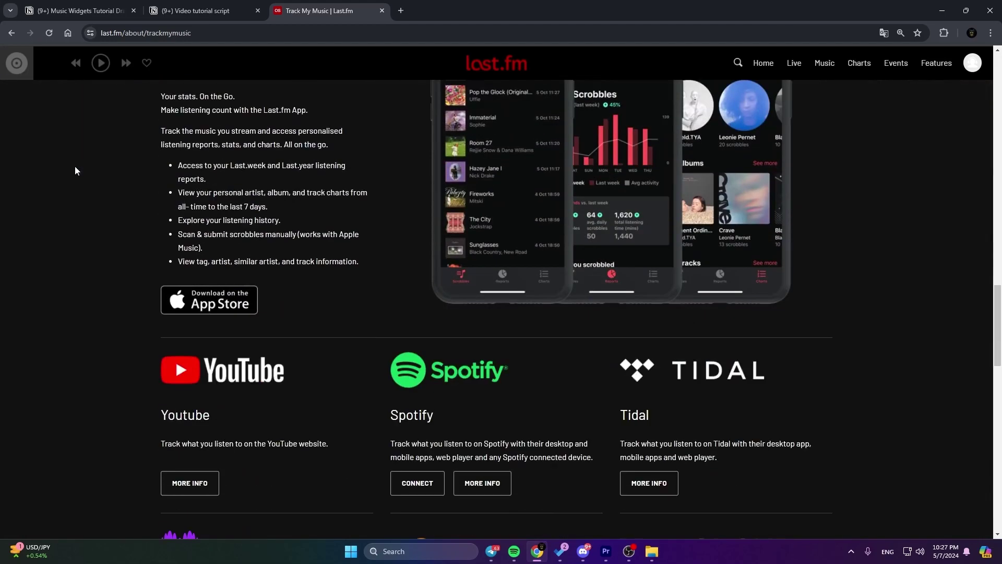
pyautogui.scroll(-3, 74, 170)
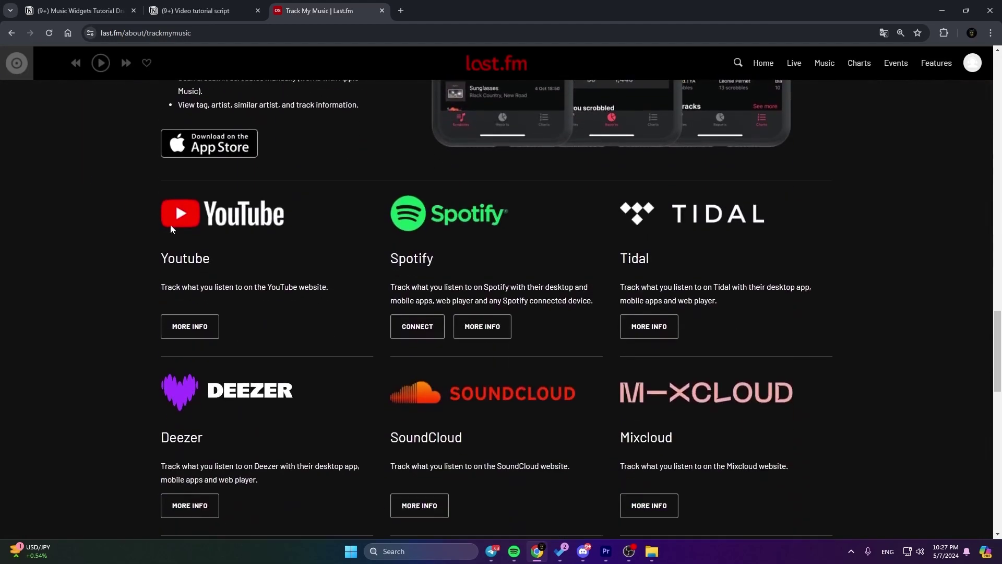
pyautogui.click(408, 336)
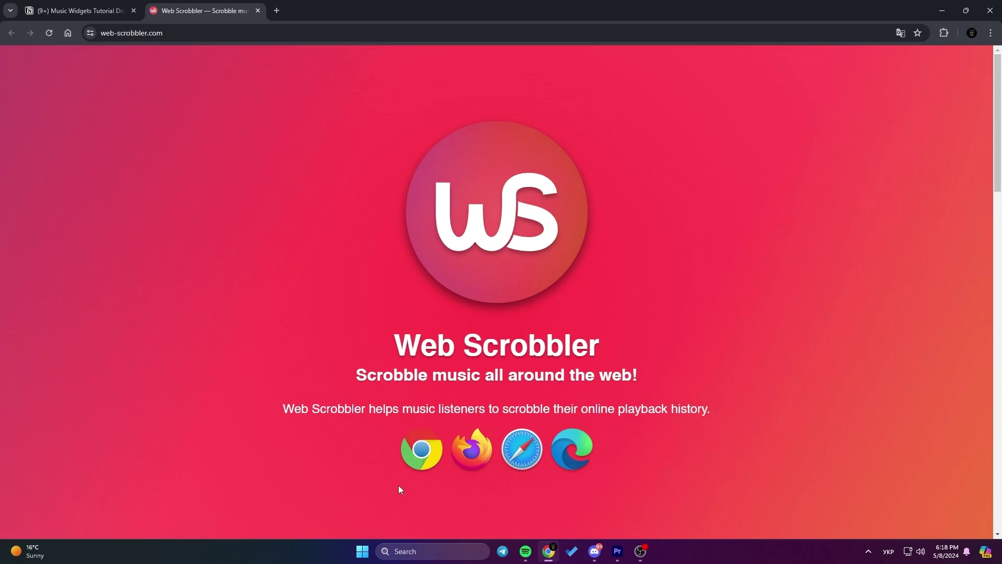
# Install the Chrome version of the Web Scrobbler extension.
pyautogui.click(418, 455)
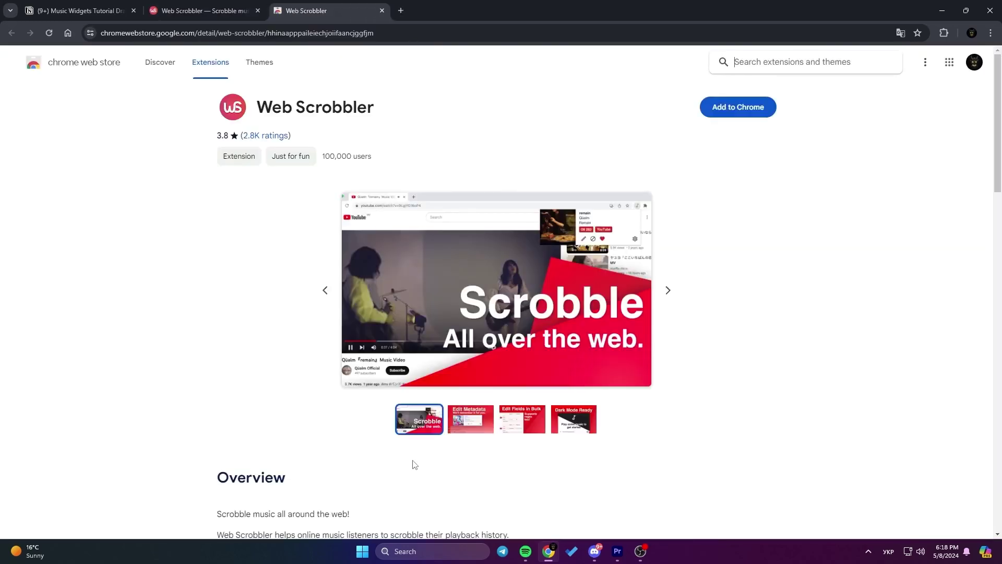
pyautogui.click(745, 115)
pyautogui.click(528, 145)
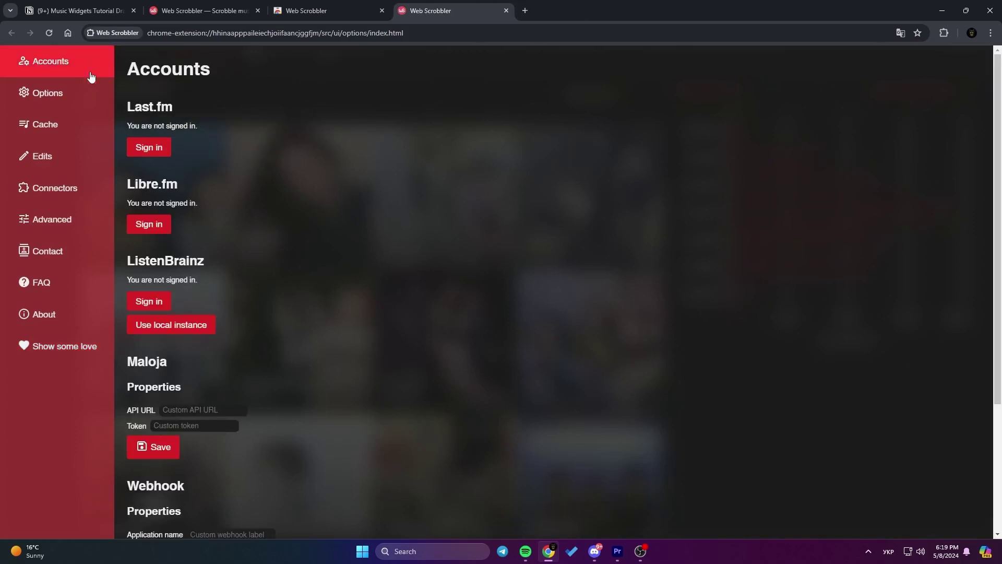
# Sign Web Scrobbler in to Last.fm and allow access, then start logging in to StreamElements.
pyautogui.click(150, 148)
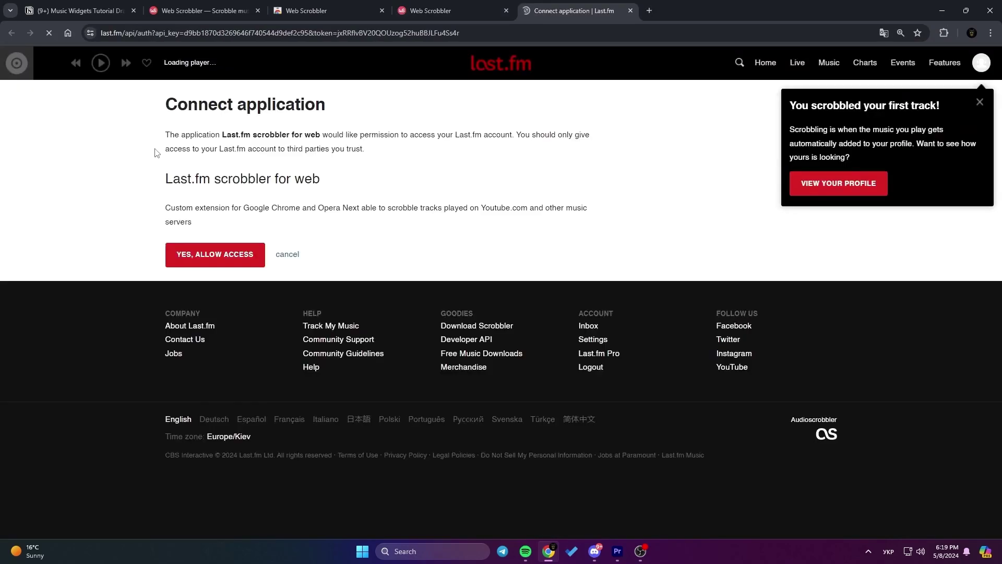
pyautogui.click(212, 238)
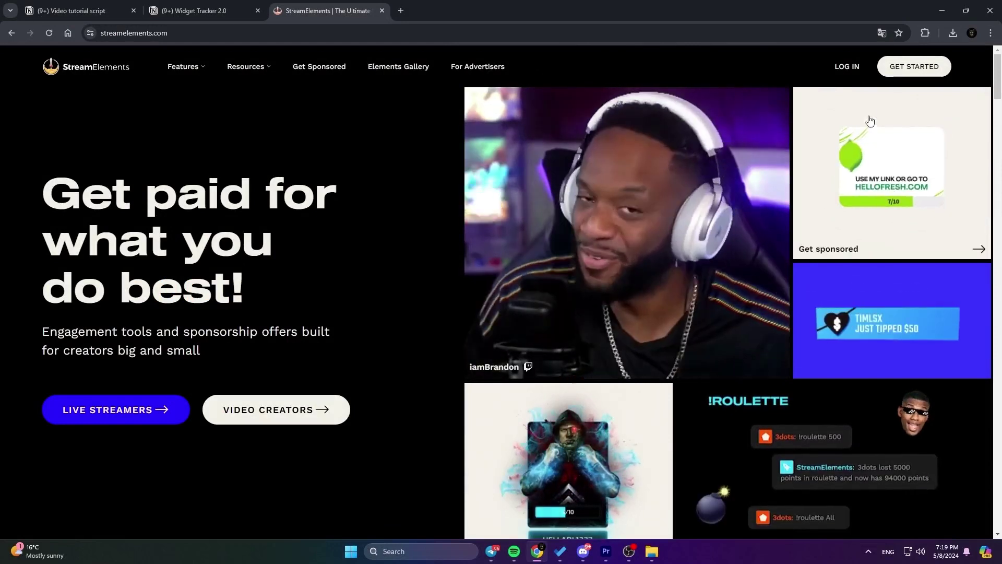
pyautogui.click(849, 69)
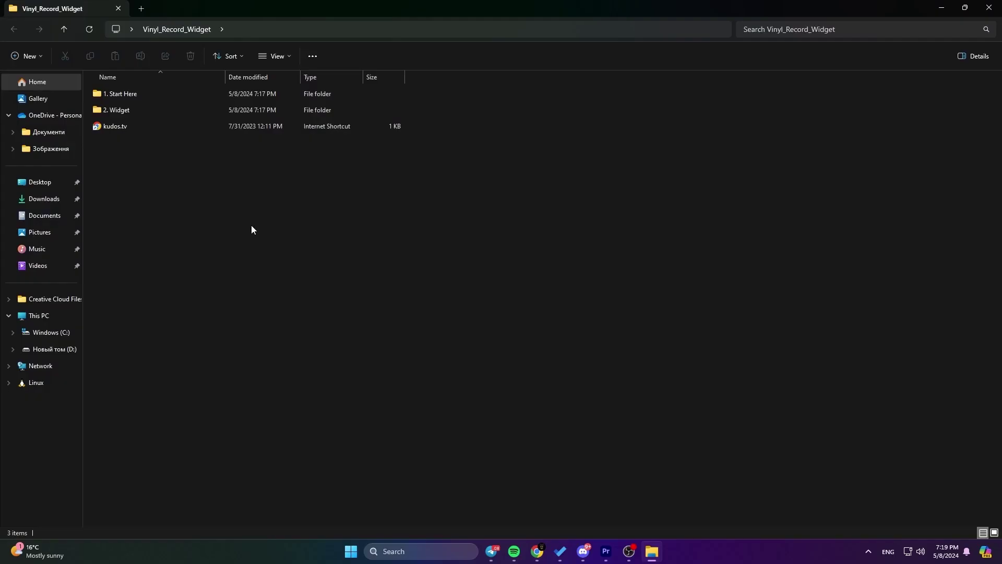
# Open the 2. Widget folder and launch the 'Vinyl Record Music Widget - Twitch' shortcut.
pyautogui.doubleClick(117, 109)
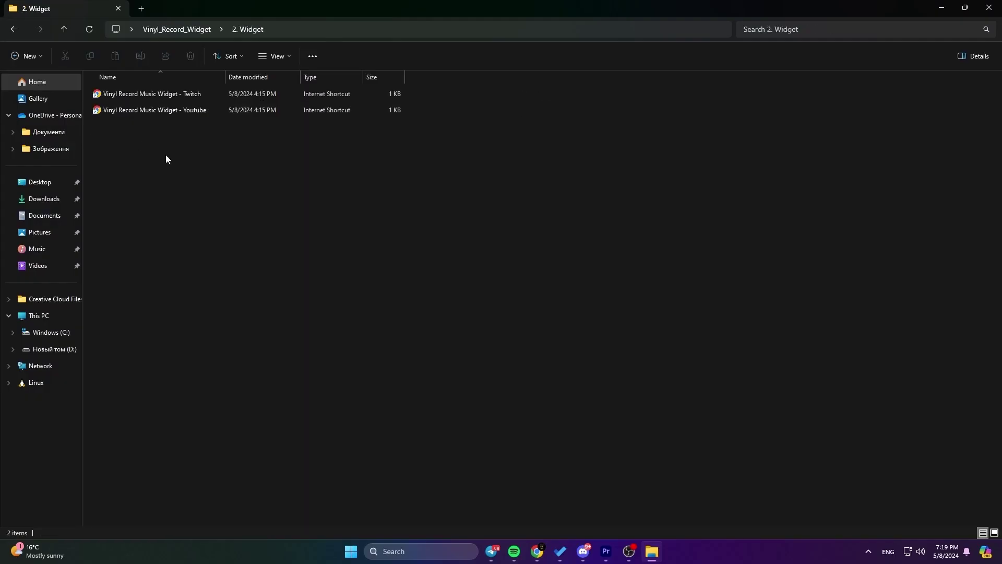
pyautogui.moveTo(166, 156); pyautogui.dragTo(181, 68)
pyautogui.click(231, 139)
pyautogui.doubleClick(185, 95)
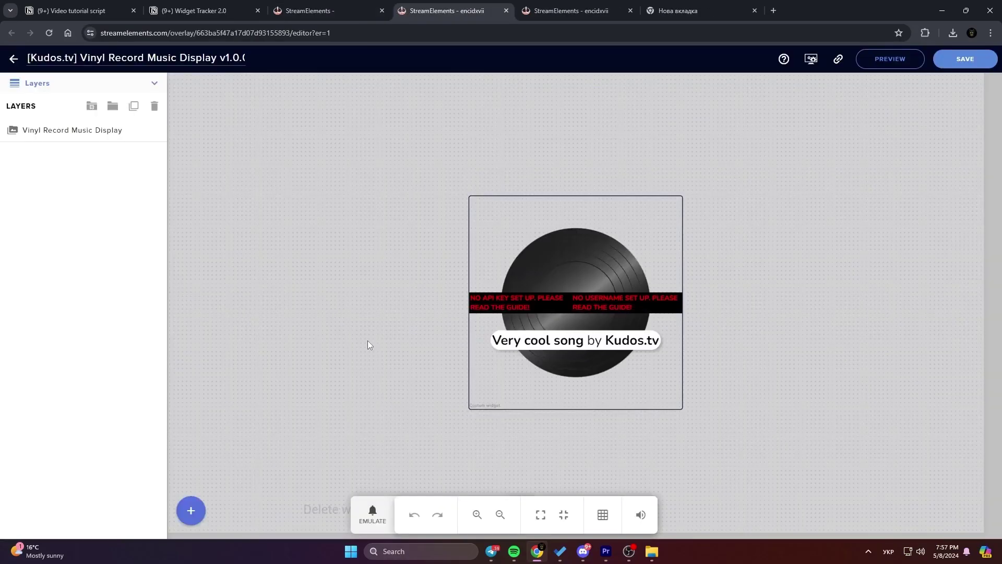
# Select the Vinyl Record Music Display layer and show its Technical settings for Api Key and LastFM Username.
pyautogui.click(72, 130)
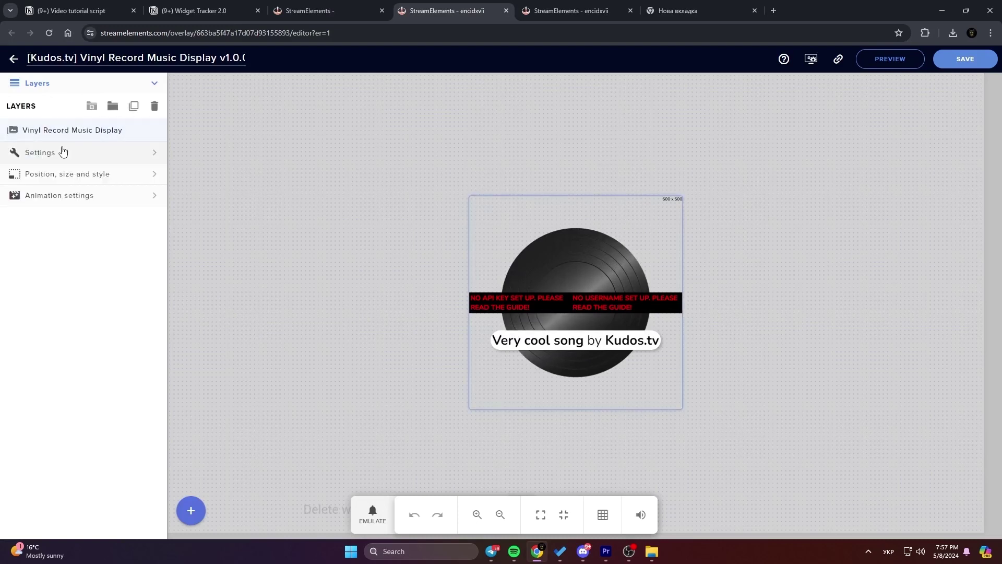
pyautogui.click(62, 151)
pyautogui.click(15, 212)
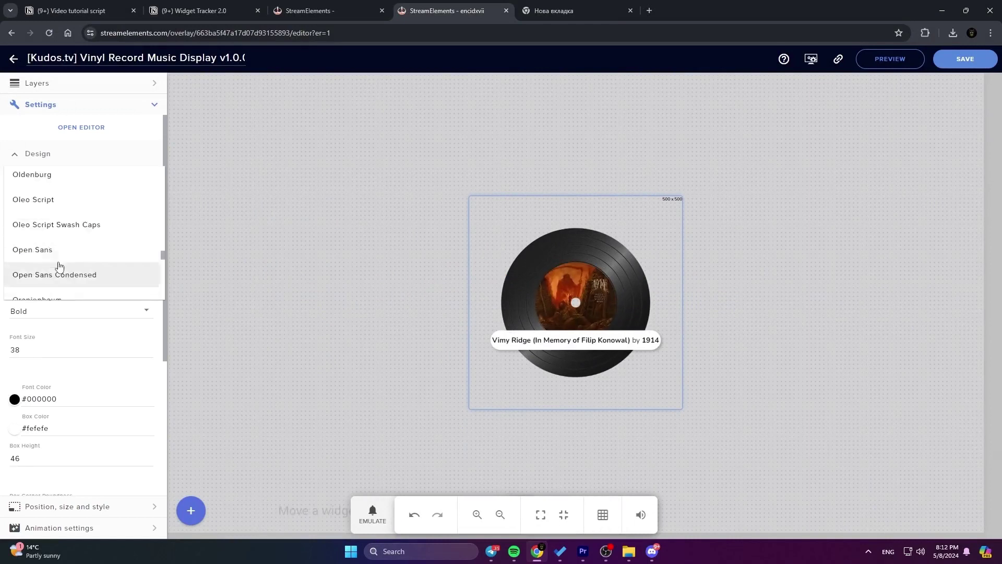
# Change the caption font to Open Sans, keep the black box colour, and set Box Offset to 5.
pyautogui.click(31, 249)
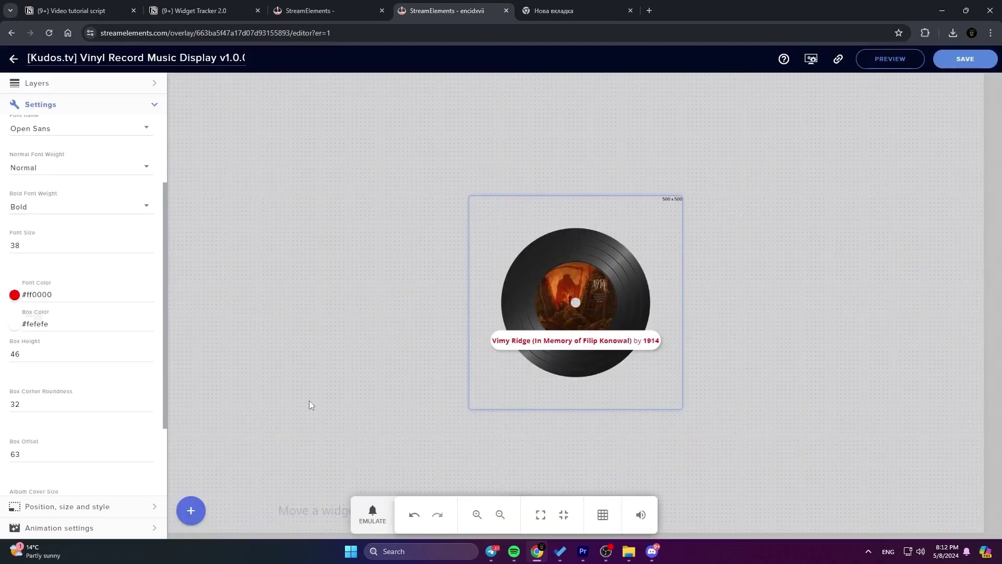
pyautogui.press('Tab')
pyautogui.scroll(-1, 25, 324)
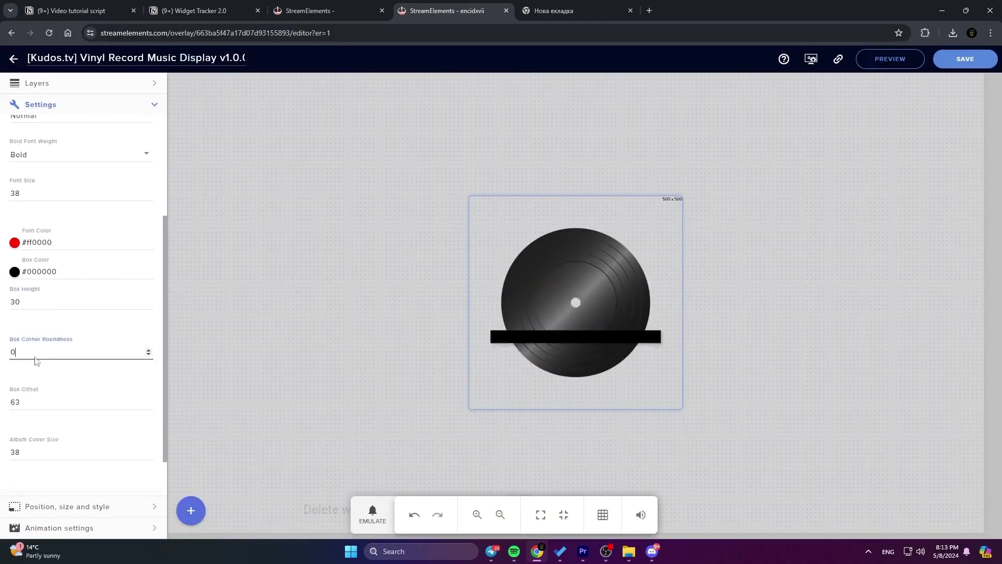
pyautogui.press('Tab')
pyautogui.scroll(-1, 36, 361)
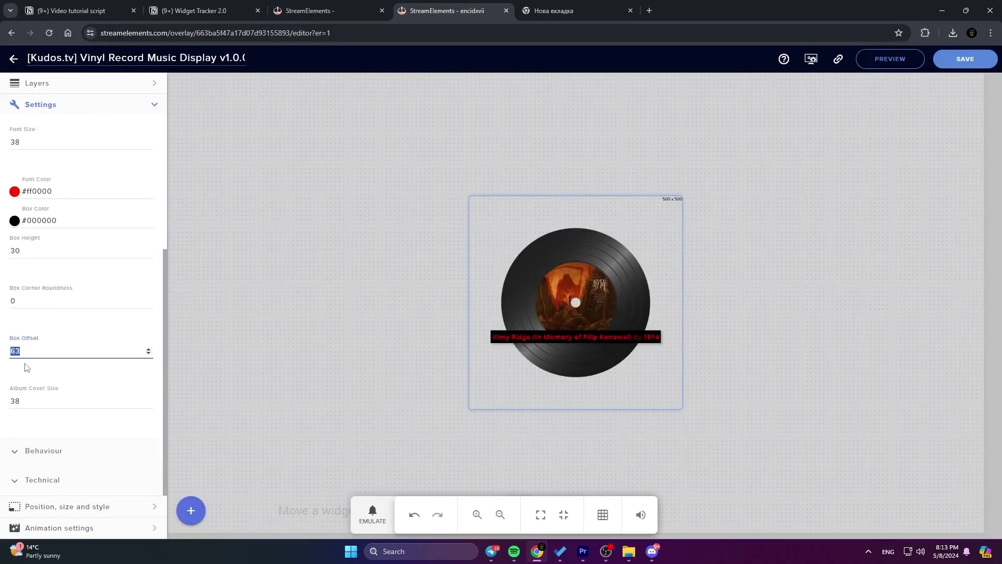
pyautogui.write('5')
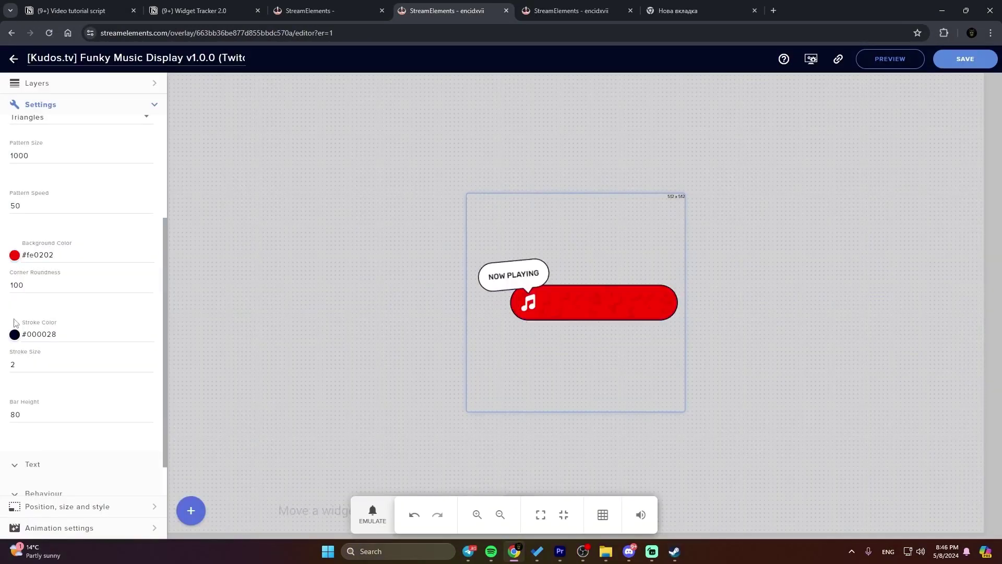
# Set Bar Height to 120 and copy the overlay's link.
pyautogui.scroll(-1, 78, 313)
pyautogui.doubleClick(16, 371)
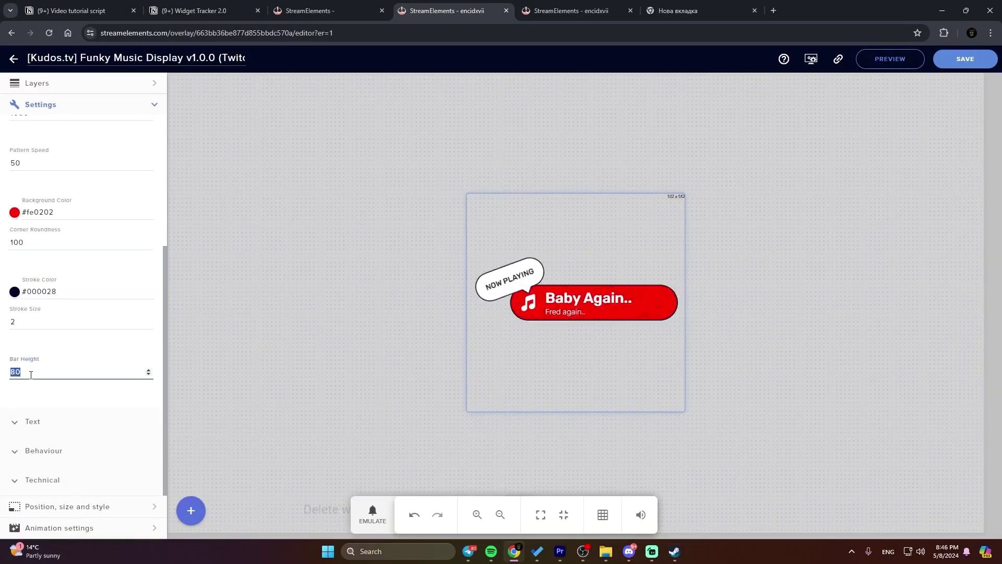
pyautogui.write('120')
pyautogui.scroll(2, 14, 426)
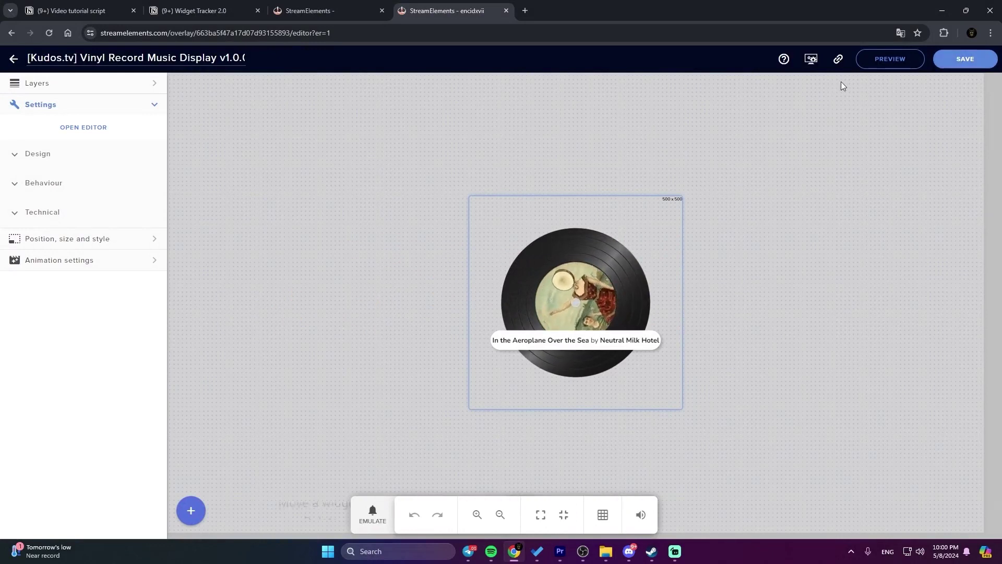
pyautogui.click(834, 65)
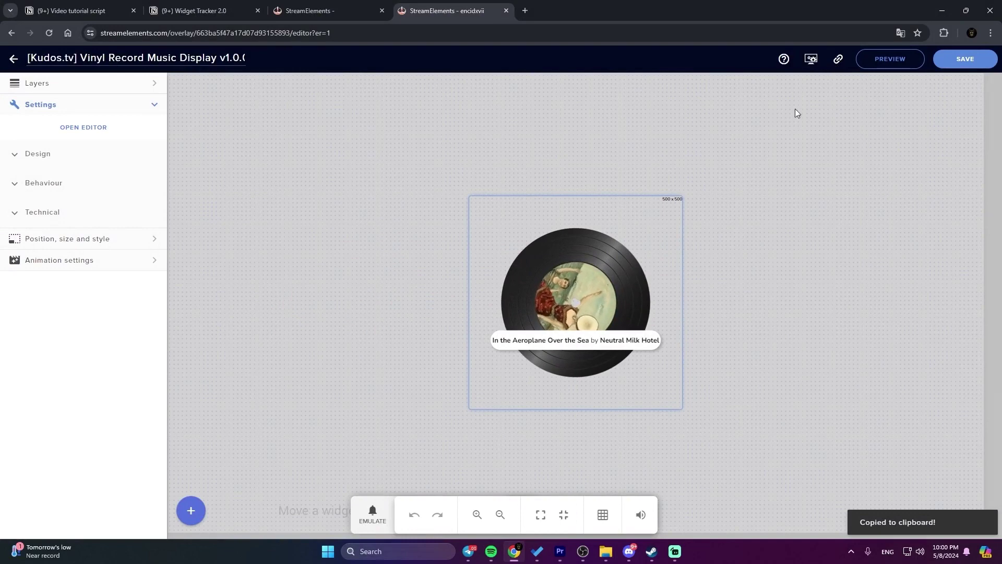
# In OBS Studio, create a new Browser source.
pyautogui.click(582, 551)
pyautogui.click(200, 511)
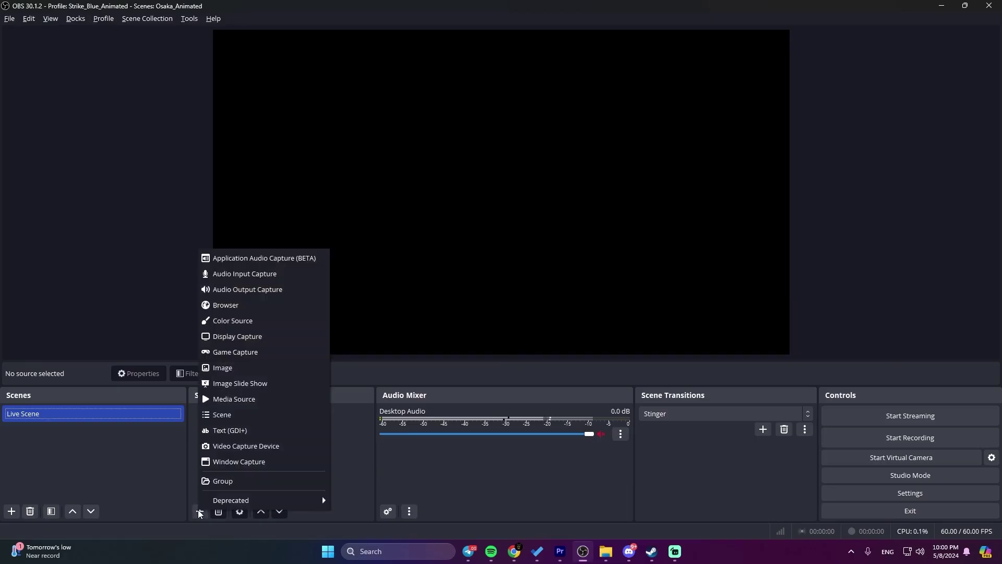
pyautogui.click(210, 306)
pyautogui.click(526, 335)
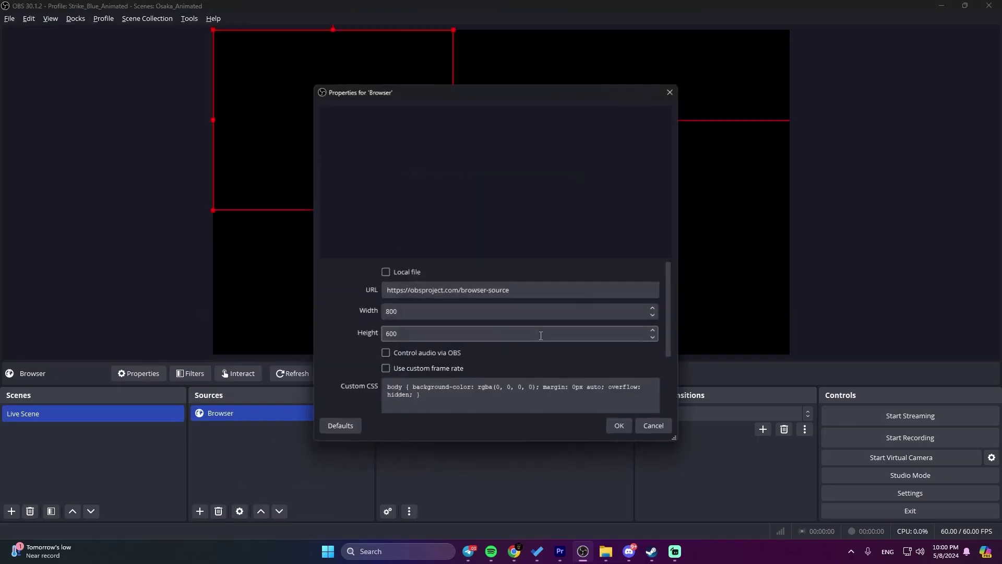
# Paste the overlay URL, set the source to 1920×1080, confirm, then copy the overlay link again.
pyautogui.hotkey('ctrl', 'v')
pyautogui.press('Tab')
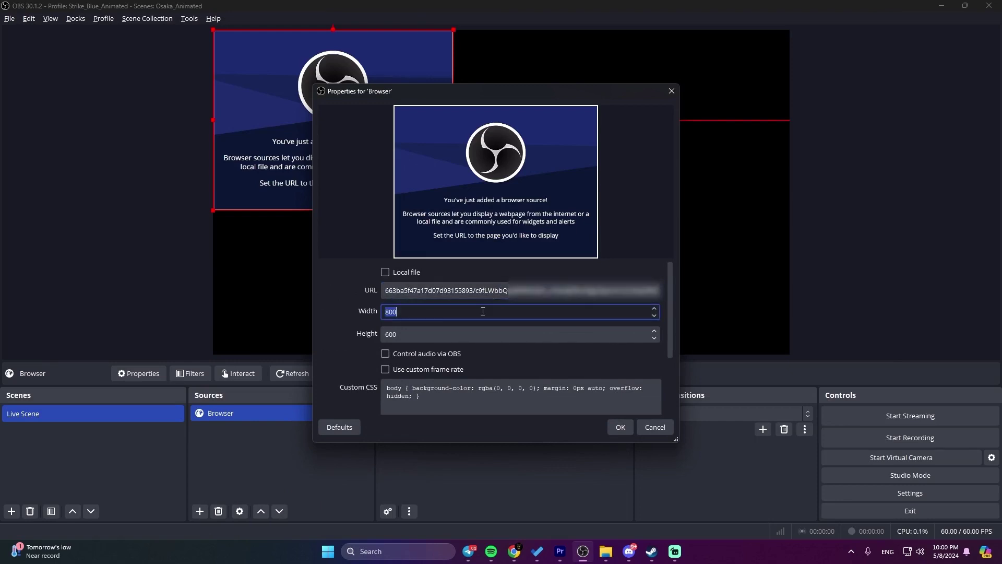
pyautogui.press('Tab')
pyautogui.write('1080')
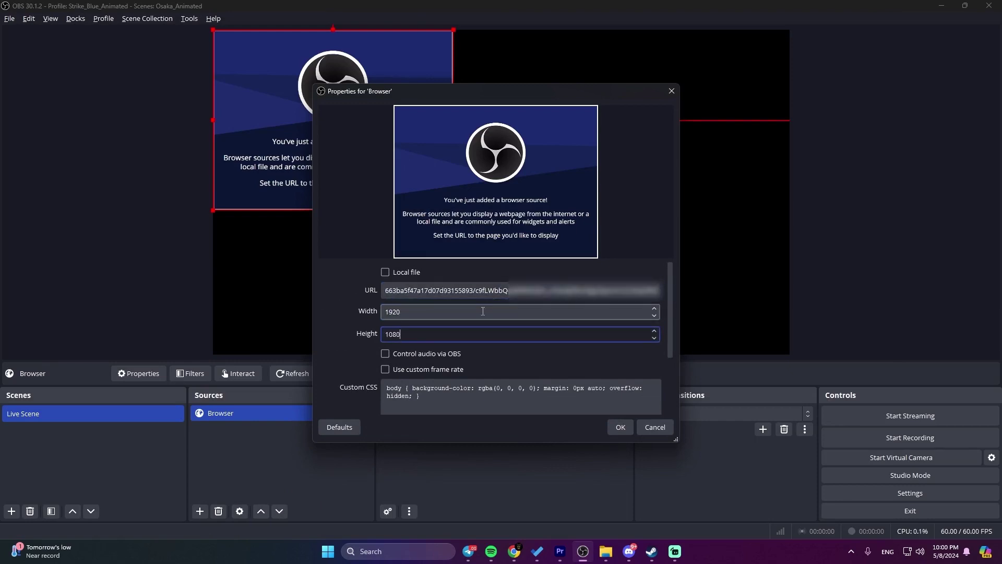
pyautogui.click(620, 430)
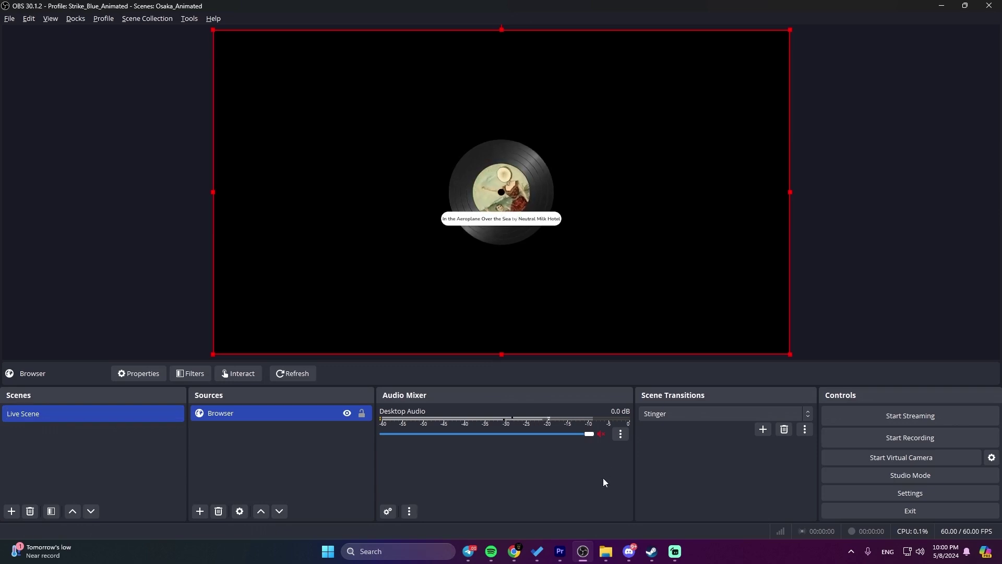
pyautogui.click(306, 446)
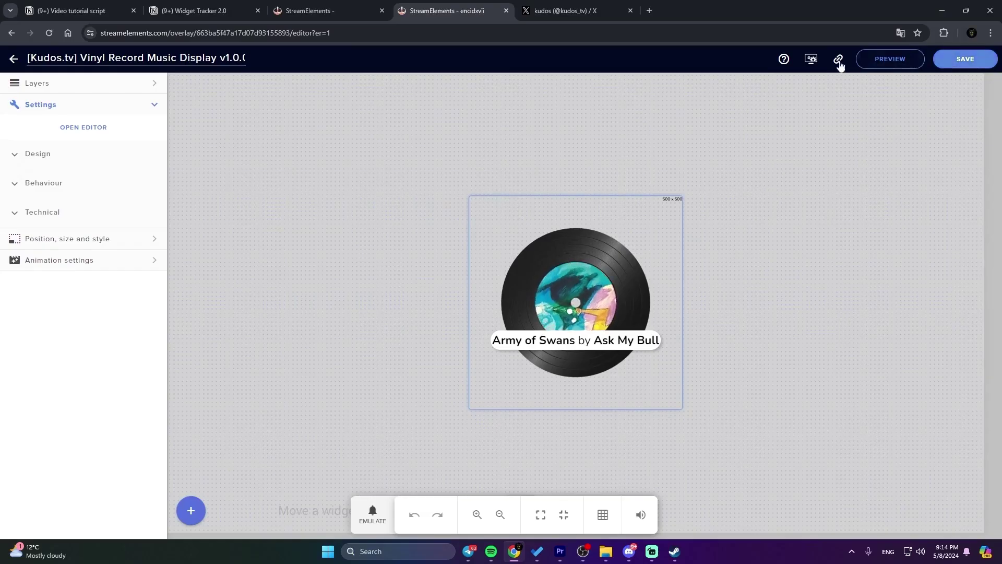
pyautogui.click(834, 63)
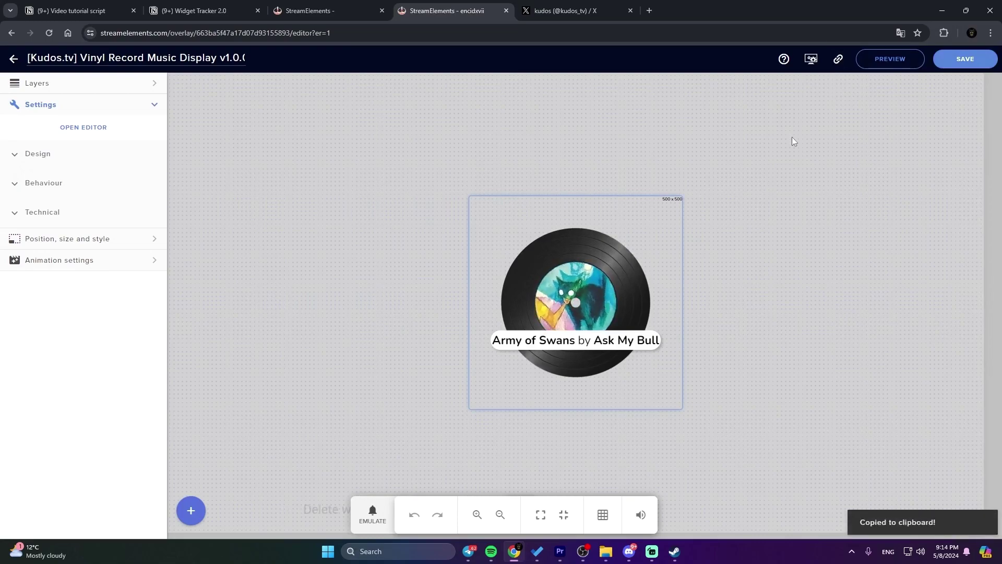
# In Streamlabs Desktop, add a Browser Source named 'Your widget'.
pyautogui.hotkey('alt', 'Tab')
pyautogui.click(404, 387)
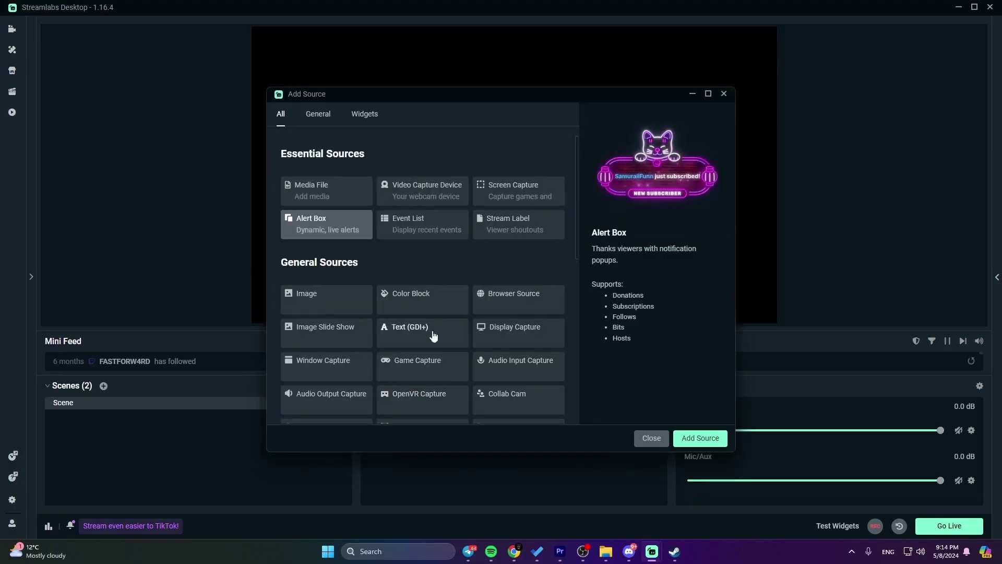
pyautogui.click(533, 301)
pyautogui.click(701, 438)
pyautogui.write('Your widget')
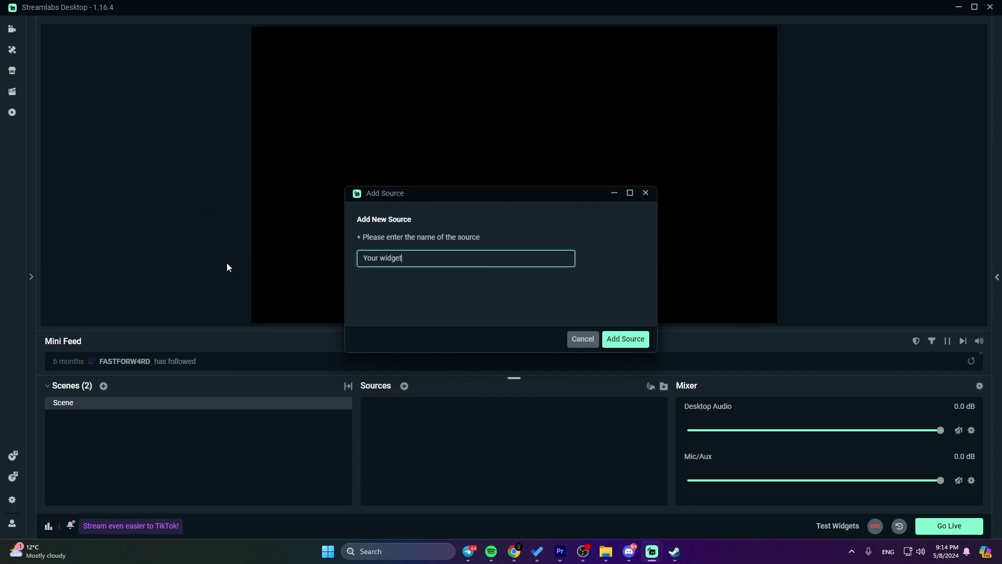
pyautogui.press('Return')
# Replace its URL with the overlay link and set the size to 1920×1080.
pyautogui.click(534, 224)
pyautogui.hotkey('ctrl', 'a')
pyautogui.hotkey('ctrl', 'v')
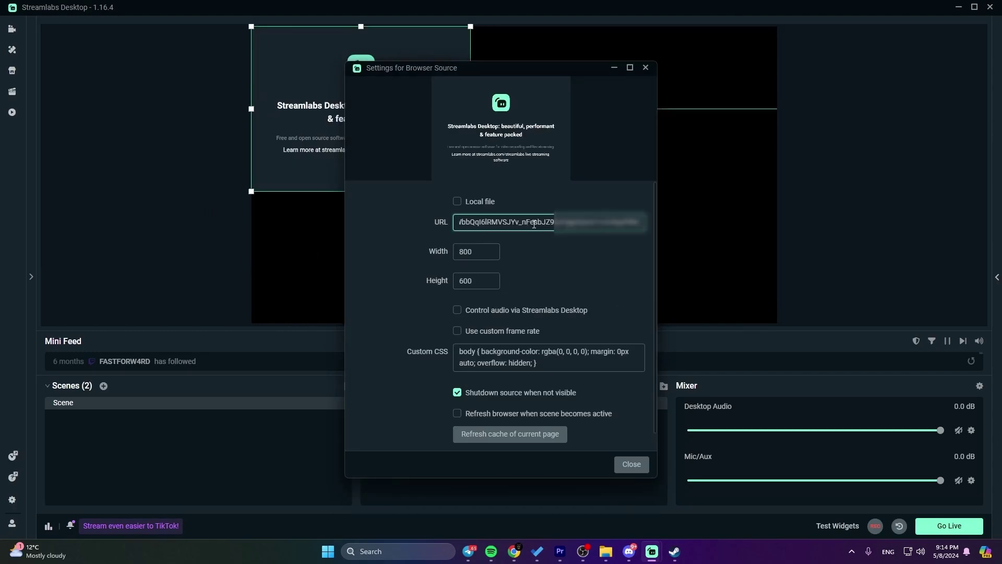
pyautogui.doubleClick(470, 253)
pyautogui.write('1920')
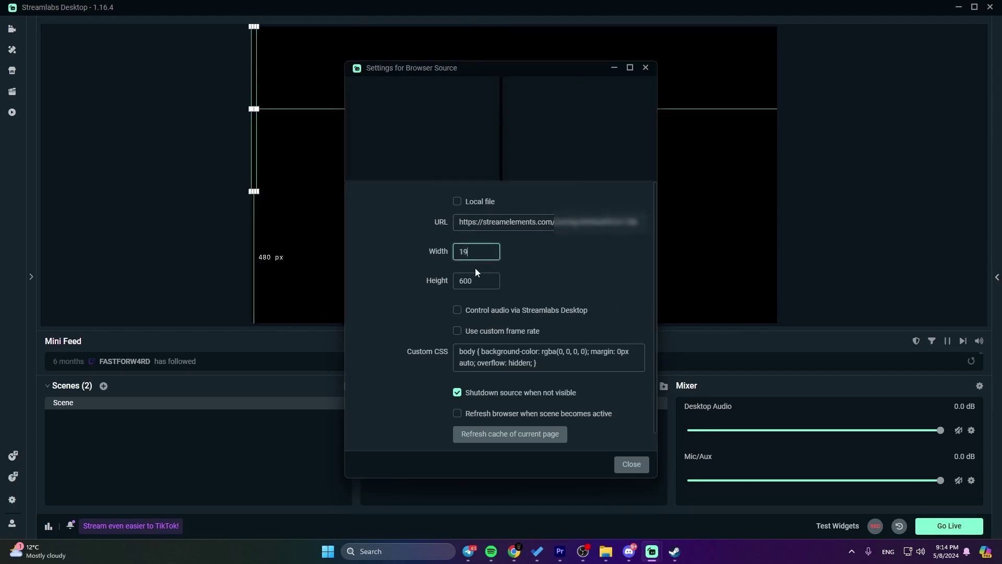
pyautogui.press('Tab')
pyautogui.write('1080')
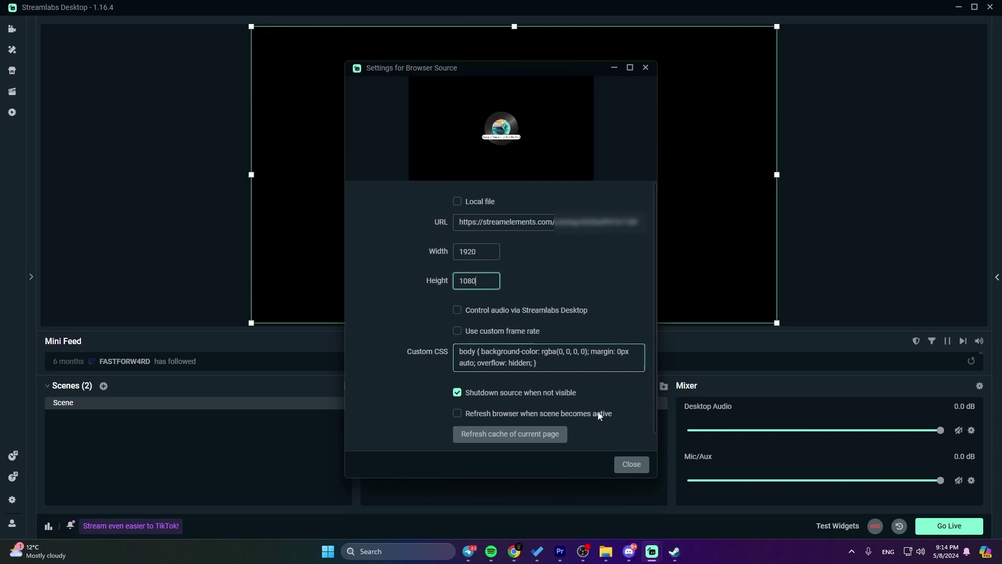
pyautogui.click(616, 463)
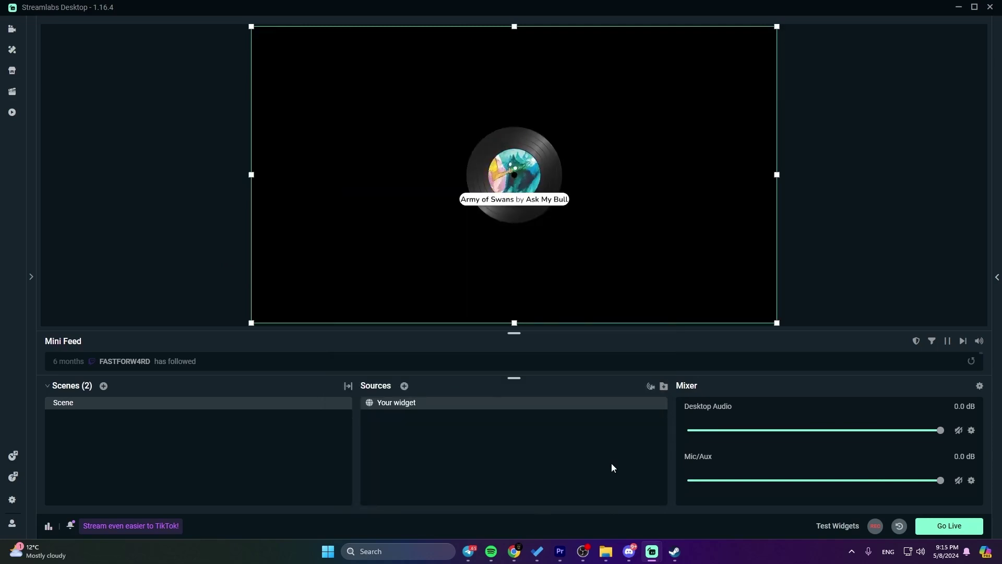